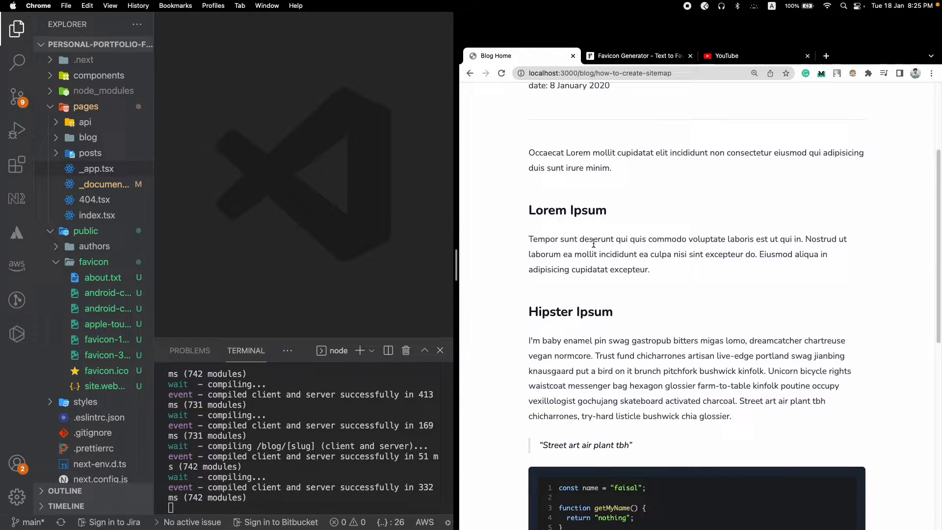
{"action": "scroll", "coordinate": [559, 243], "scroll_direction": "down", "scroll_amount": 5}
{"action": "scroll", "coordinate": [594, 243], "scroll_direction": "up", "scroll_amount": 7}
{"action": "scroll", "coordinate": [594, 246], "scroll_direction": "down", "scroll_amount": 5}
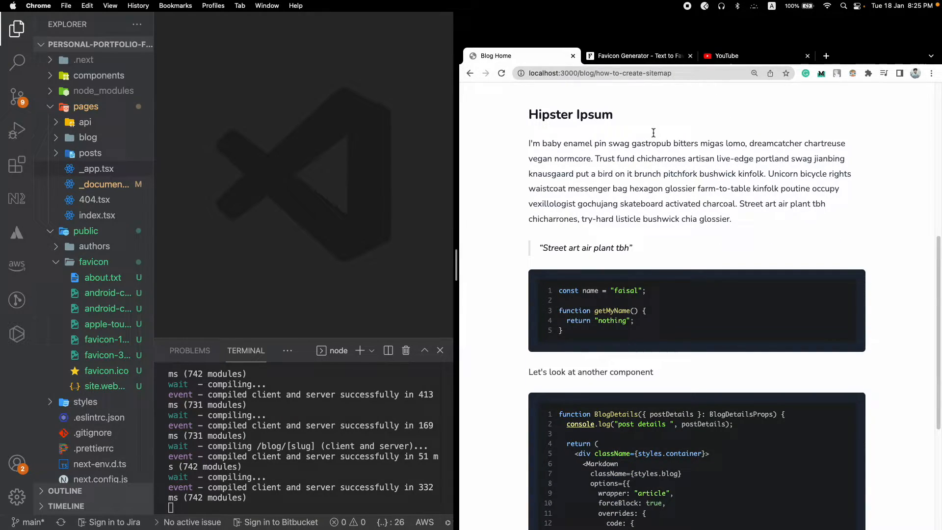
- Switch to the favicon.io Generate From Text page and point out its address and heading
{"action": "left_click", "coordinate": [627, 58]}
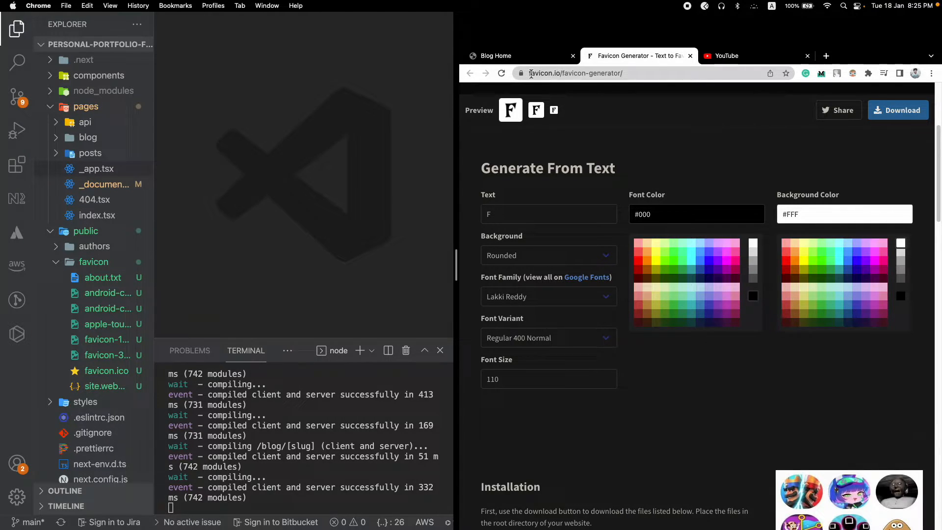
{"action": "left_click_drag", "start_coordinate": [531, 73], "coordinate": [567, 73]}
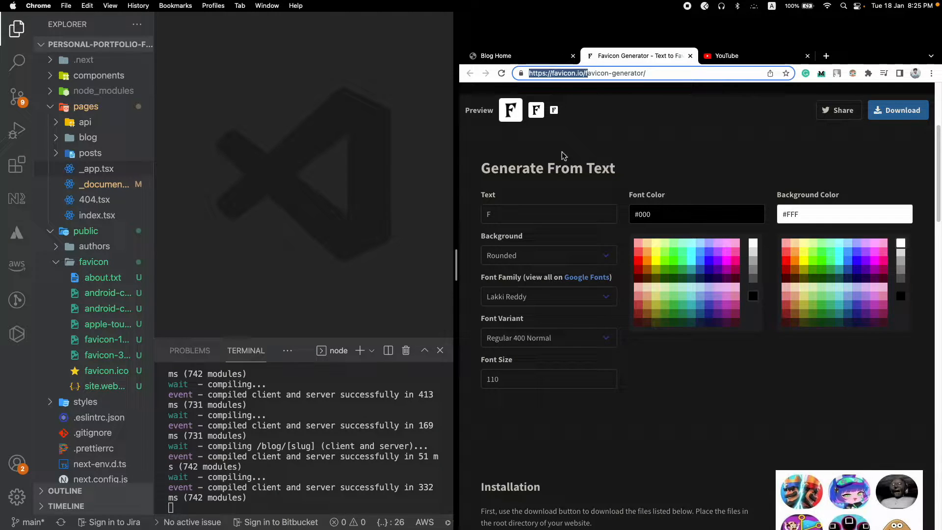
{"action": "triple_click", "coordinate": [564, 170]}
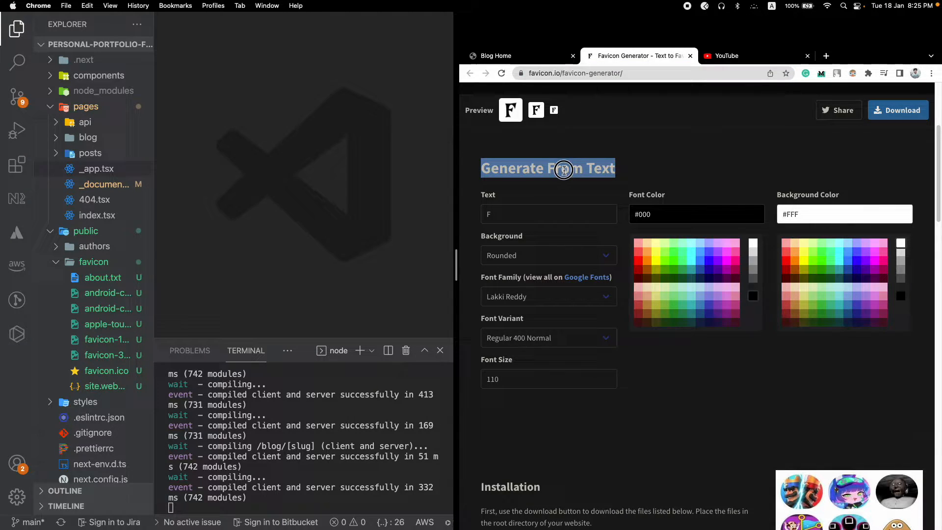
{"action": "double_click", "coordinate": [516, 216]}
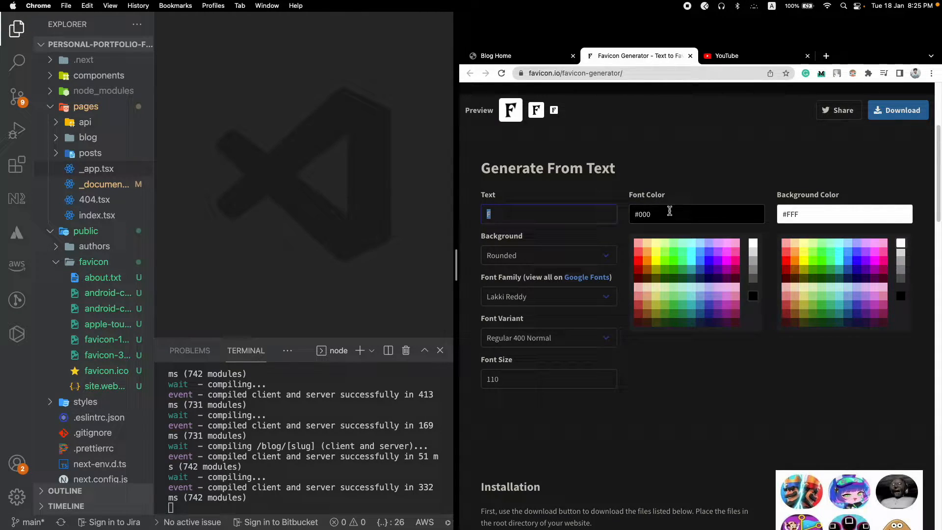
{"action": "left_click", "coordinate": [517, 175]}
- Set the font colour to white and the background colour to black for the letter F
{"action": "left_click", "coordinate": [680, 222]}
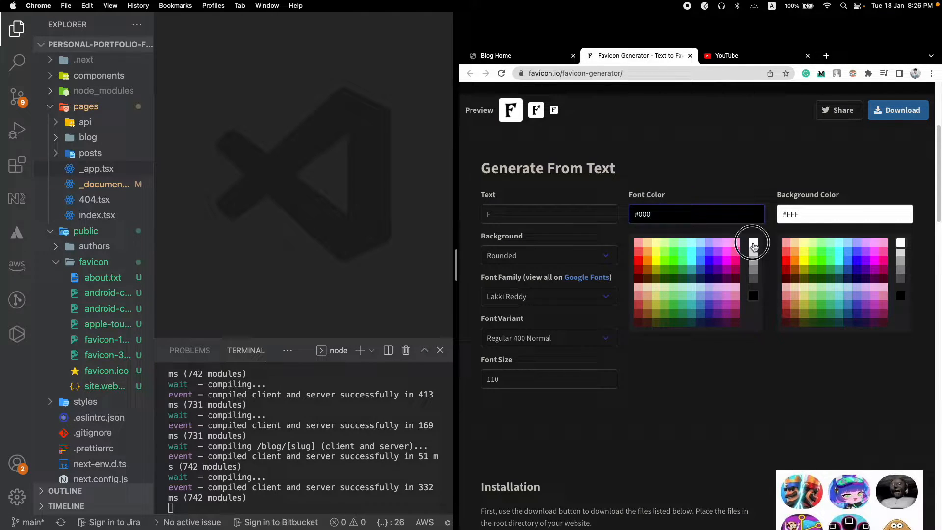
{"action": "left_click", "coordinate": [753, 244]}
{"action": "left_click", "coordinate": [902, 298]}
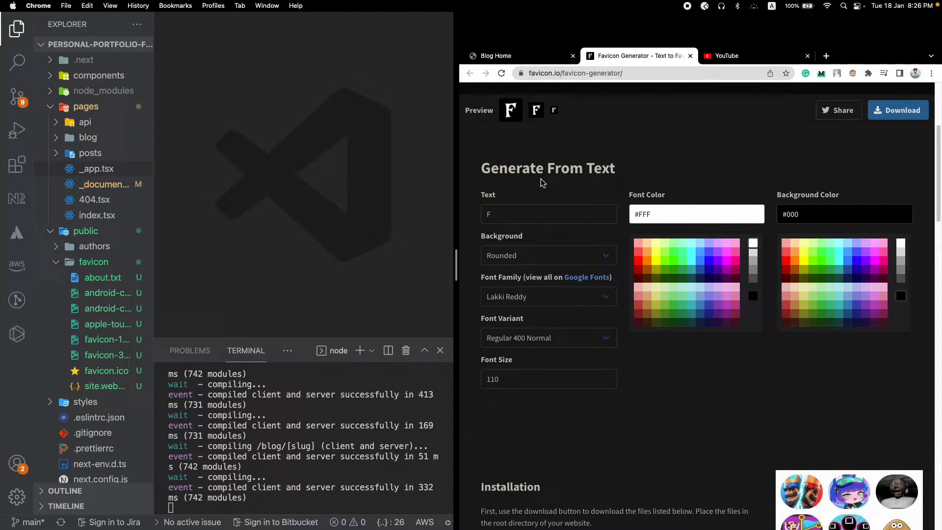
- Download the favicon zip to the Desktop and open it from Chrome's download bar
{"action": "left_click", "coordinate": [901, 111]}
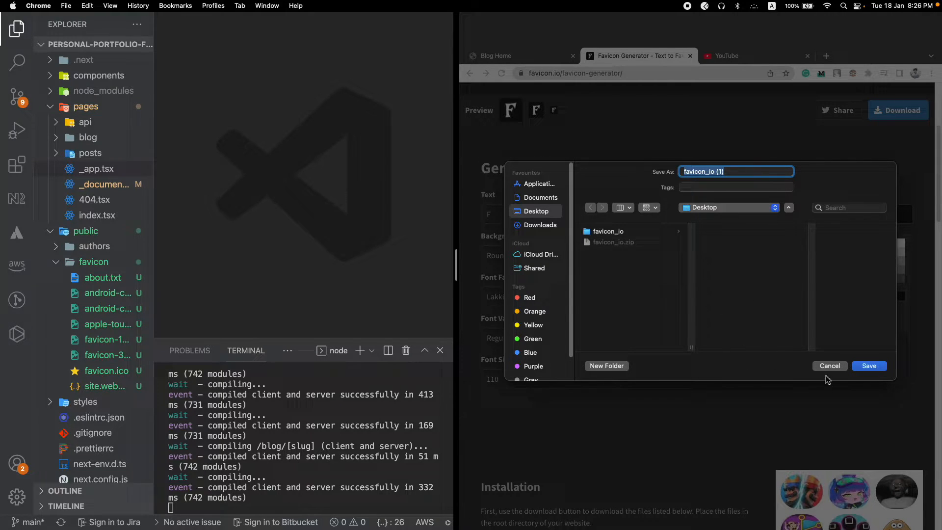
{"action": "left_click", "coordinate": [865, 367]}
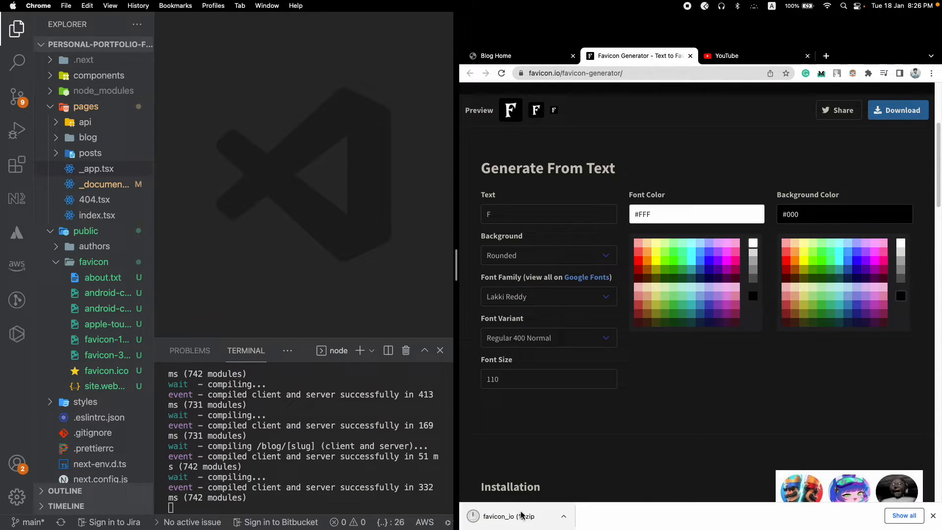
{"action": "left_click", "coordinate": [518, 515]}
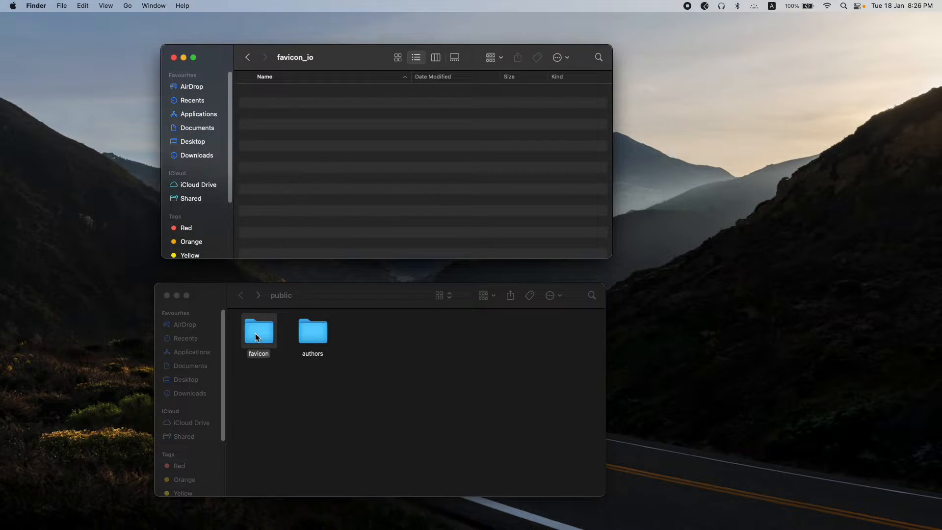
- Open public/favicon in Finder to review the eight generated icon files, then return to the editor workspace
{"action": "double_click", "coordinate": [256, 336]}
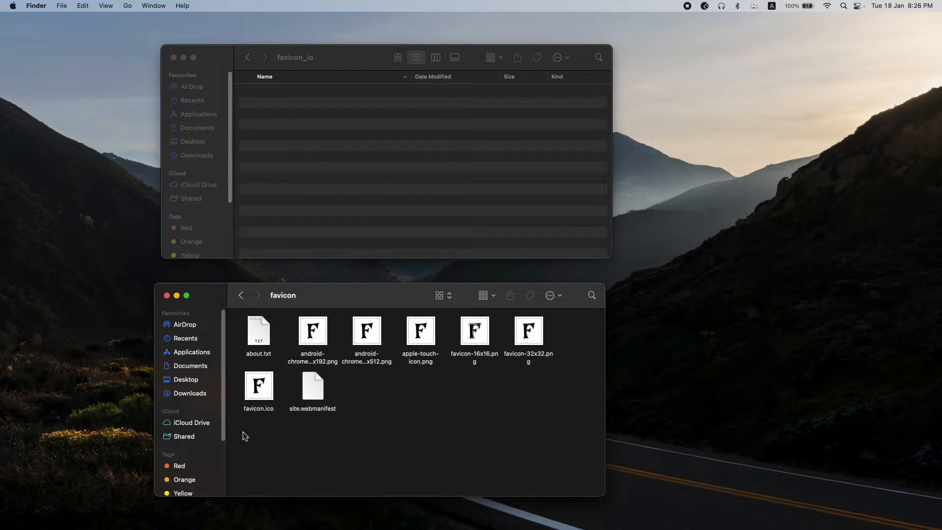
{"action": "mouse_move", "coordinate": [244, 431]}
{"action": "left_mouse_down"}
{"action": "mouse_move", "coordinate": [417, 342]}
{"action": "mouse_move", "coordinate": [536, 341]}
{"action": "left_mouse_up"}
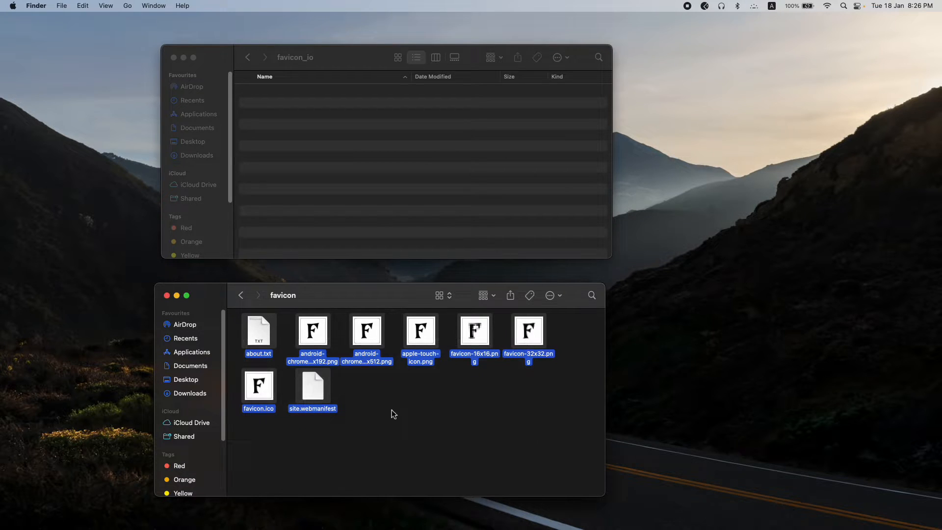
{"action": "left_click", "coordinate": [360, 409]}
{"action": "left_click", "coordinate": [257, 392]}
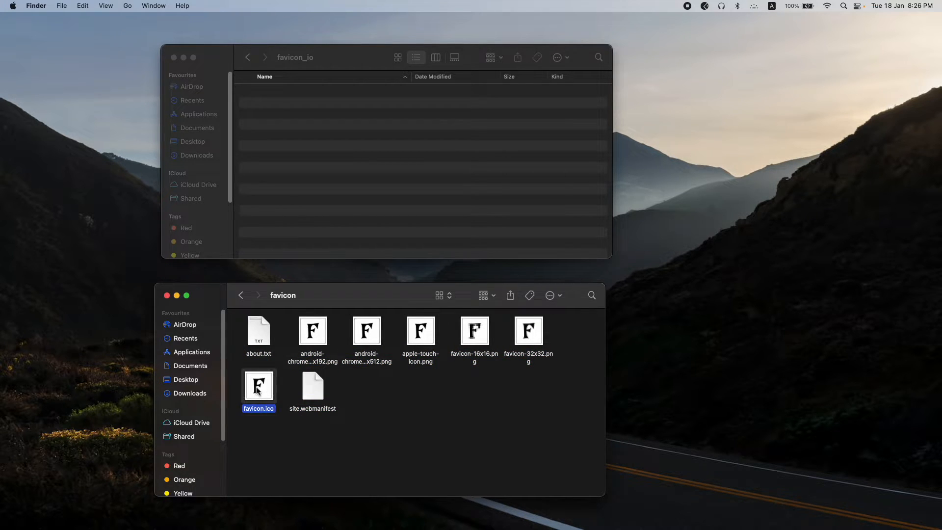
{"action": "left_click", "coordinate": [261, 431]}
{"action": "left_click_drag", "start_coordinate": [262, 431], "coordinate": [516, 328]}
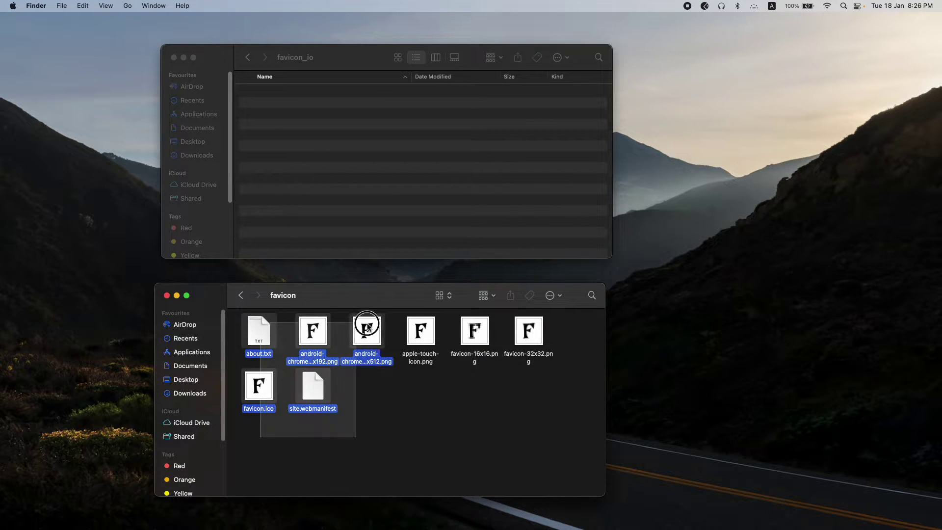
{"action": "left_click", "coordinate": [489, 396]}
{"action": "key", "text": "ctrl+Right"}
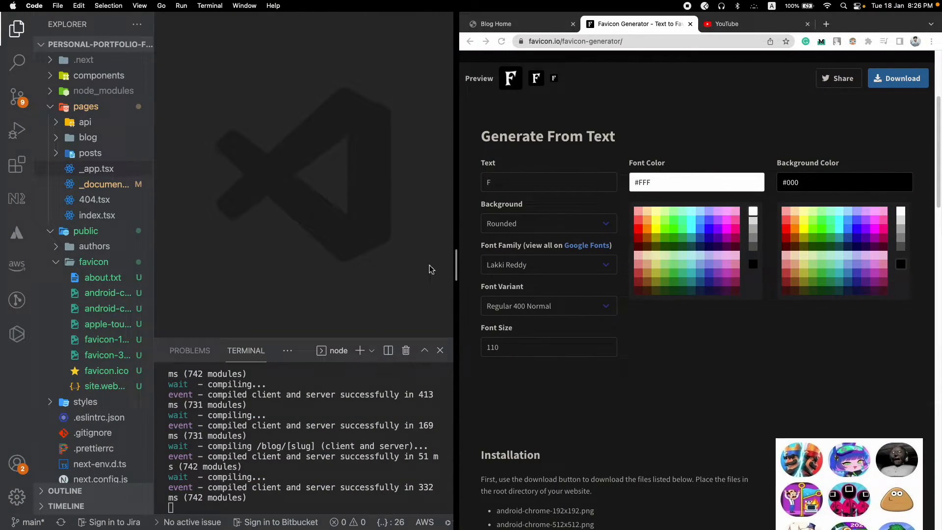
- Widen the editor and Explorer so public/favicon lists its icon files with full names, collapsing pages
{"action": "left_click_drag", "start_coordinate": [457, 265], "coordinate": [693, 265]}
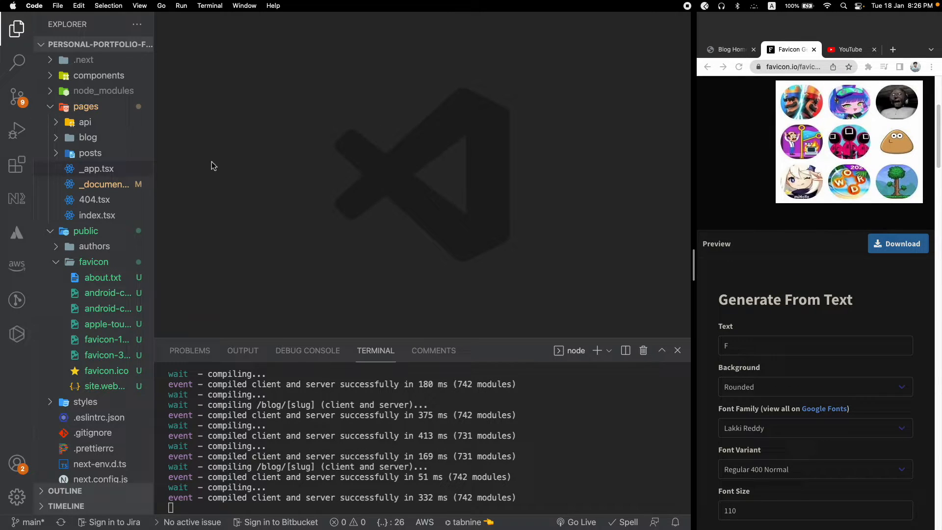
{"action": "left_click_drag", "start_coordinate": [154, 145], "coordinate": [305, 143]}
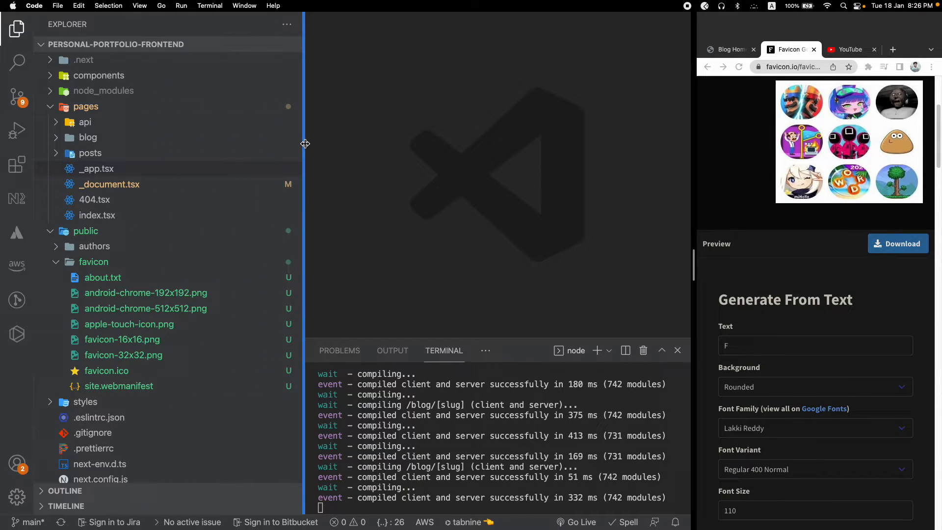
{"action": "left_click", "coordinate": [74, 107]}
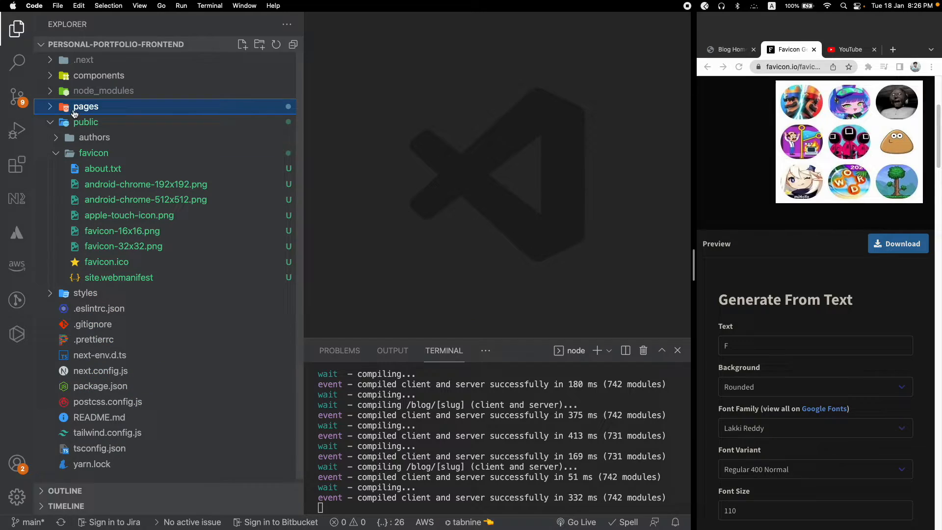
{"action": "left_click", "coordinate": [74, 152]}
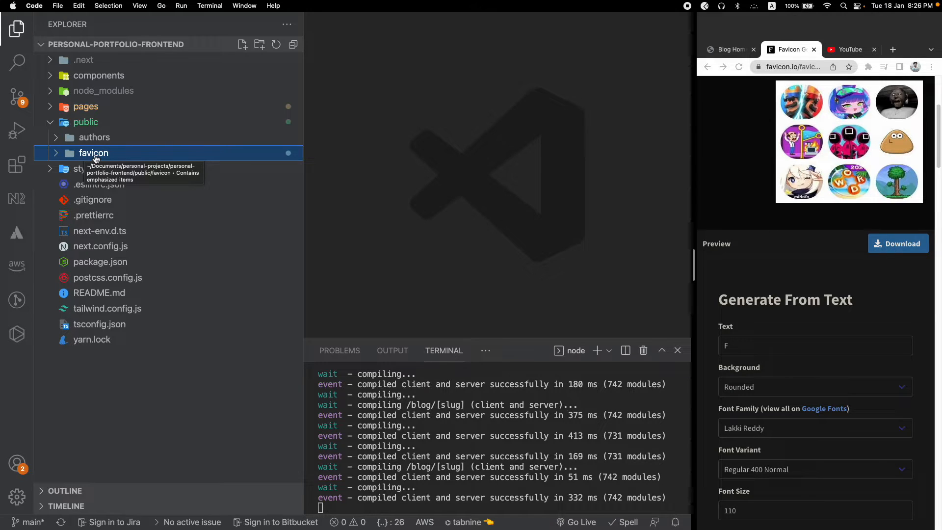
{"action": "left_click", "coordinate": [96, 156]}
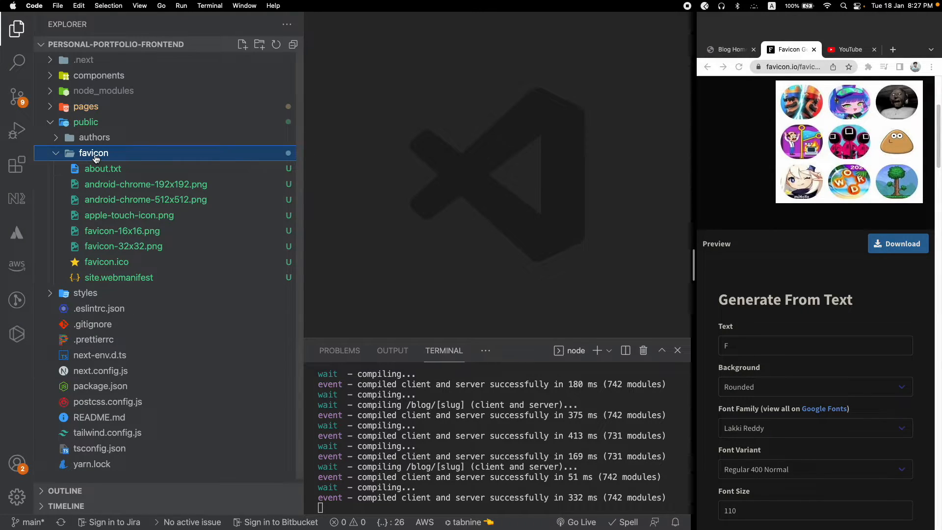
- Briefly check the icon files in Finder and come back to the editor workspace
{"action": "key", "text": "ctrl+Left"}
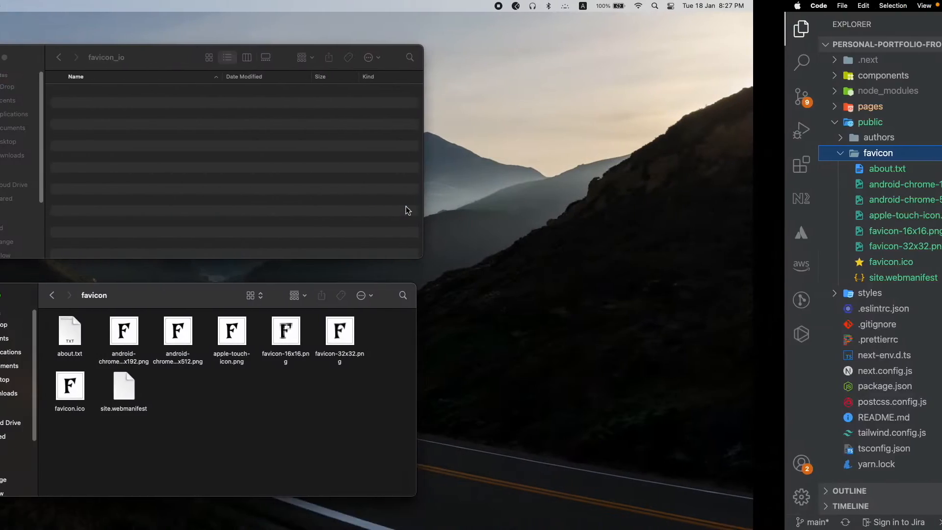
{"action": "left_click_drag", "start_coordinate": [253, 436], "coordinate": [528, 331]}
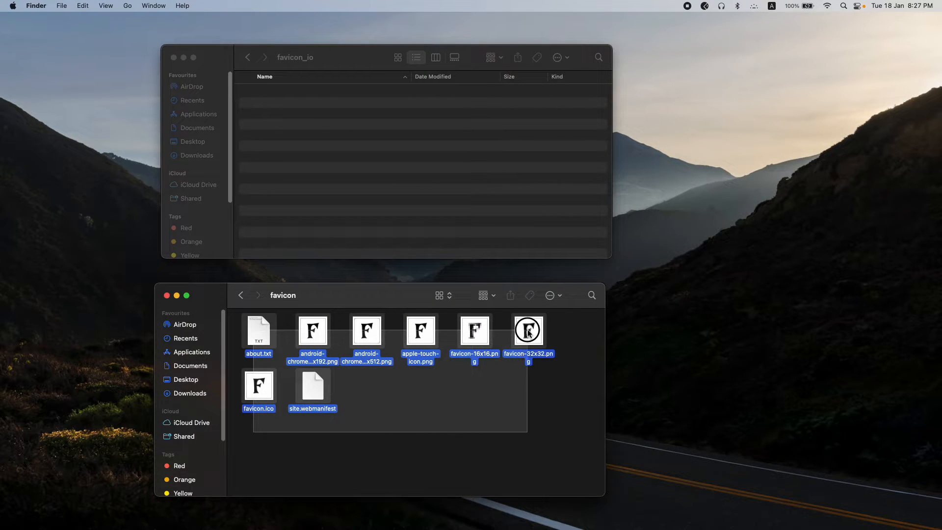
{"action": "left_click", "coordinate": [395, 412]}
{"action": "key", "text": "ctrl+Right"}
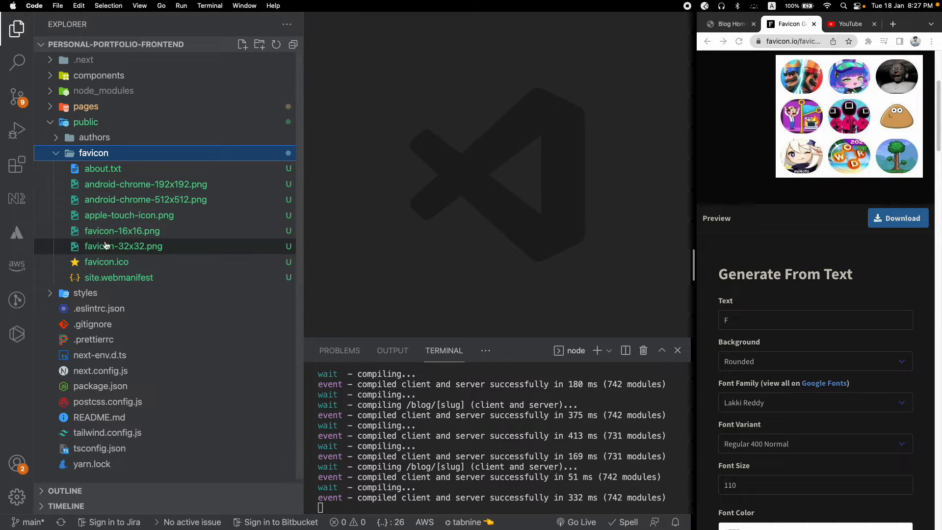
- Preview favicon.ico in the editor and reload the Blog Home page, giving Chrome more width
{"action": "left_click", "coordinate": [114, 262]}
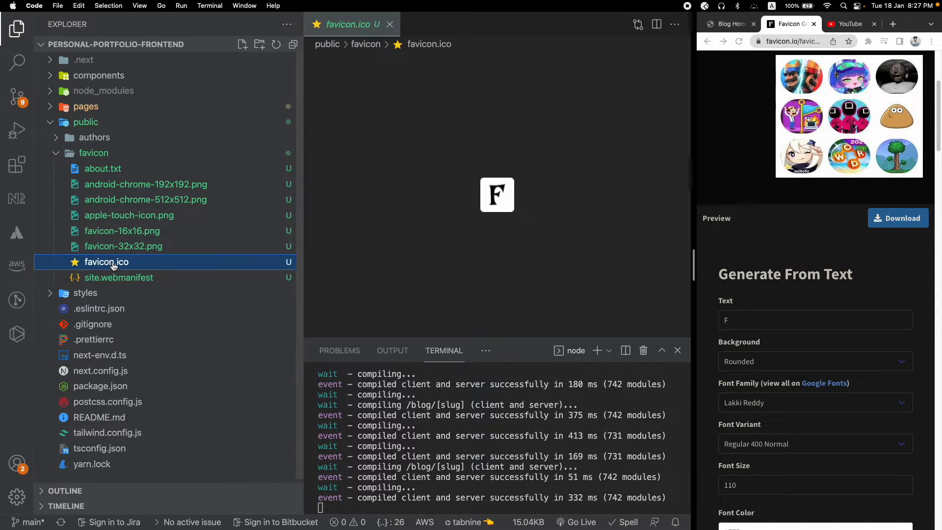
{"action": "left_click", "coordinate": [715, 28]}
{"action": "left_click", "coordinate": [739, 41]}
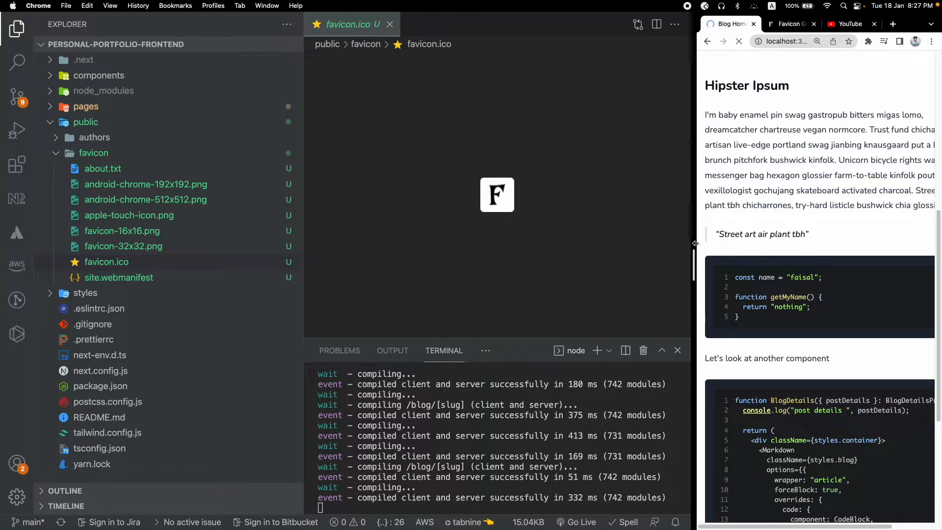
{"action": "left_click_drag", "start_coordinate": [694, 243], "coordinate": [578, 246]}
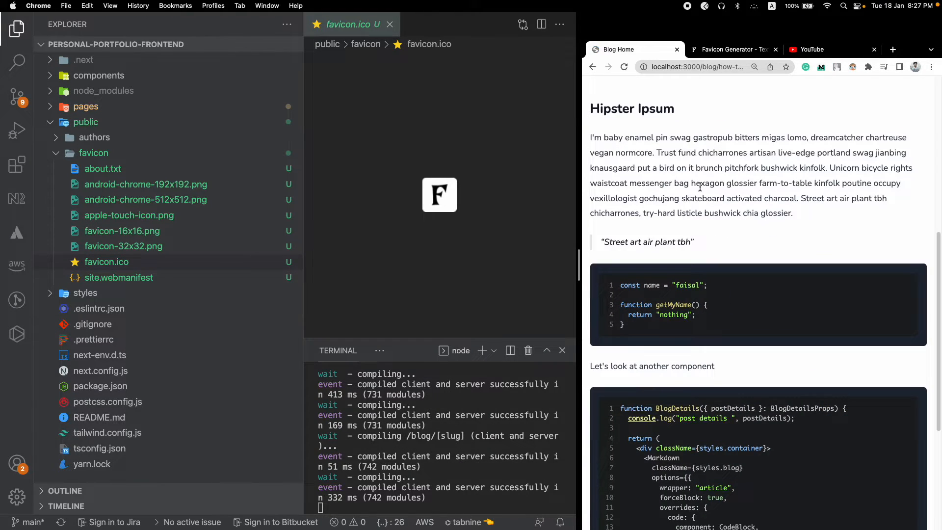
- Close the favicon.ico preview and collapse the public folder in the Explorer
{"action": "left_click", "coordinate": [391, 27]}
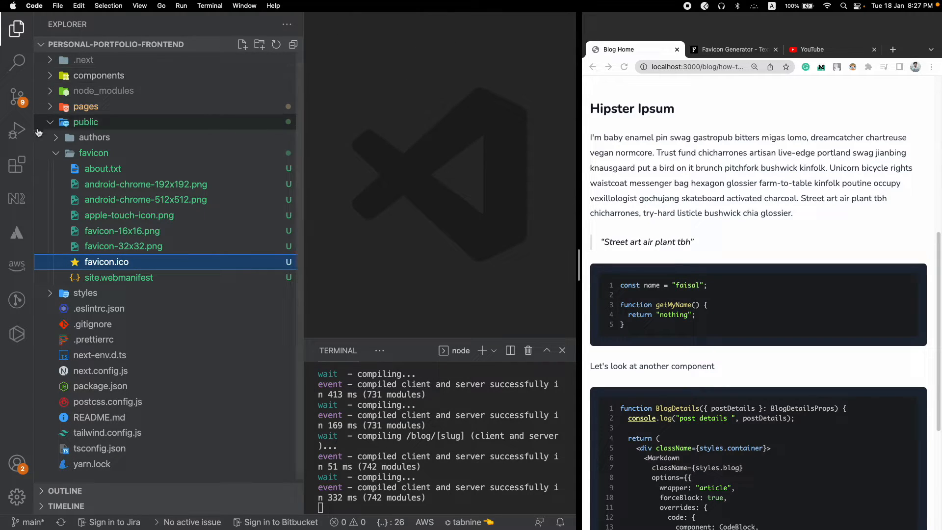
{"action": "left_click", "coordinate": [50, 121]}
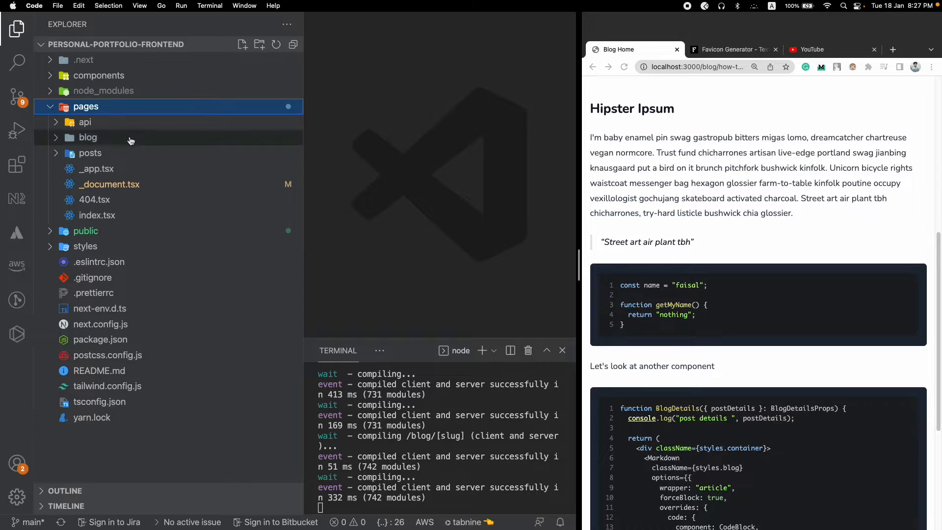
- In pages/_document.tsx uncomment the shortcut icon link to /favicon/favicon.ico and save
{"action": "left_click", "coordinate": [107, 186]}
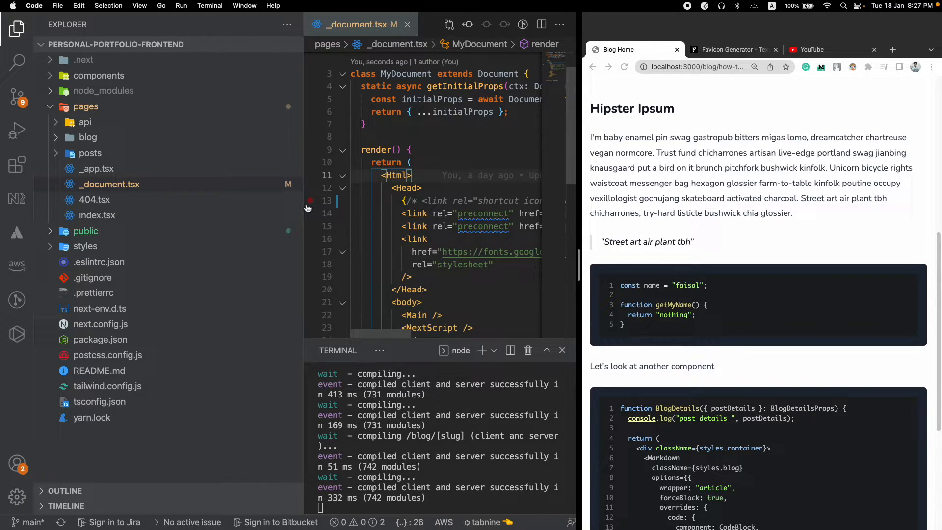
{"action": "left_click_drag", "start_coordinate": [305, 210], "coordinate": [168, 197]}
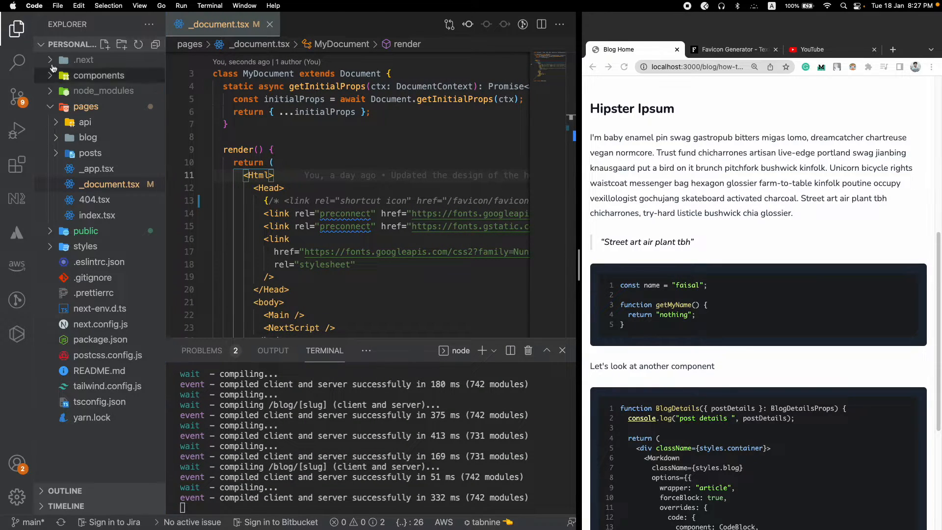
{"action": "left_click", "coordinate": [18, 29]}
{"action": "left_click", "coordinate": [451, 200]}
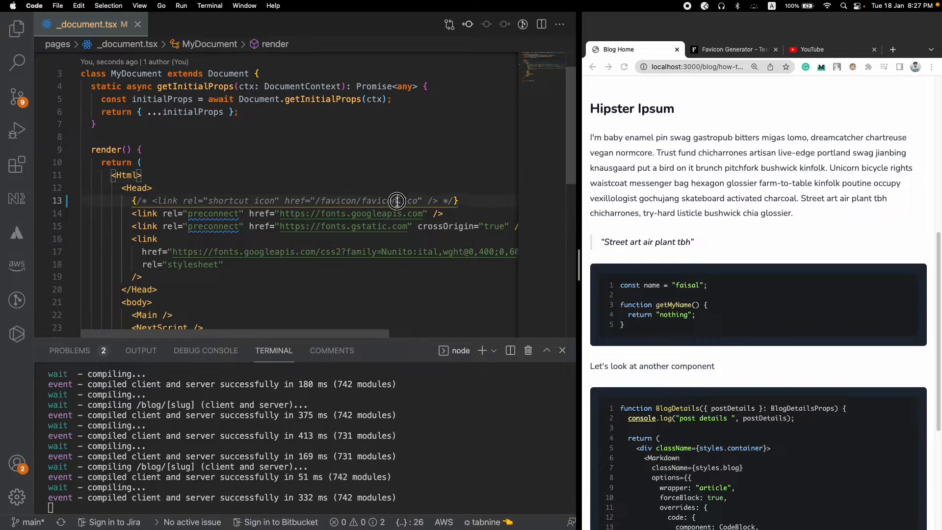
{"action": "key", "text": "super+slash"}
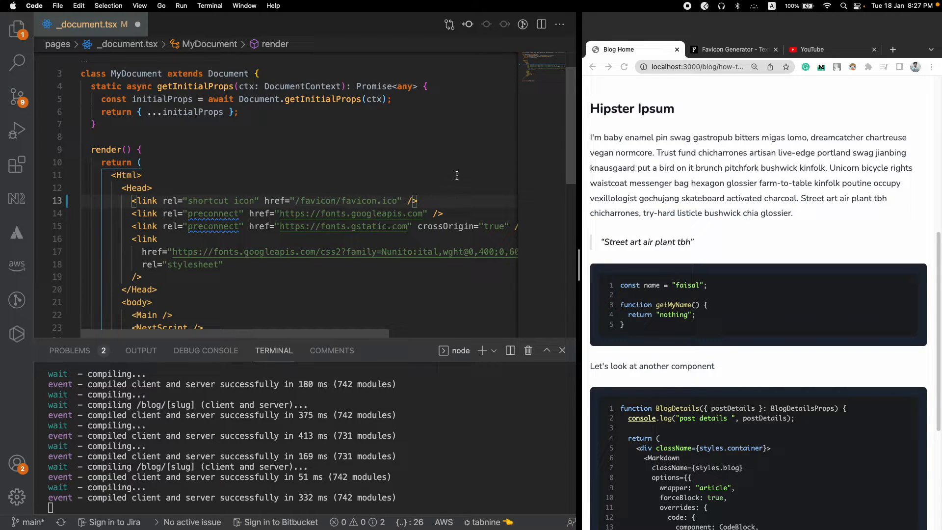
{"action": "left_click", "coordinate": [319, 183]}
{"action": "key", "text": "super+s"}
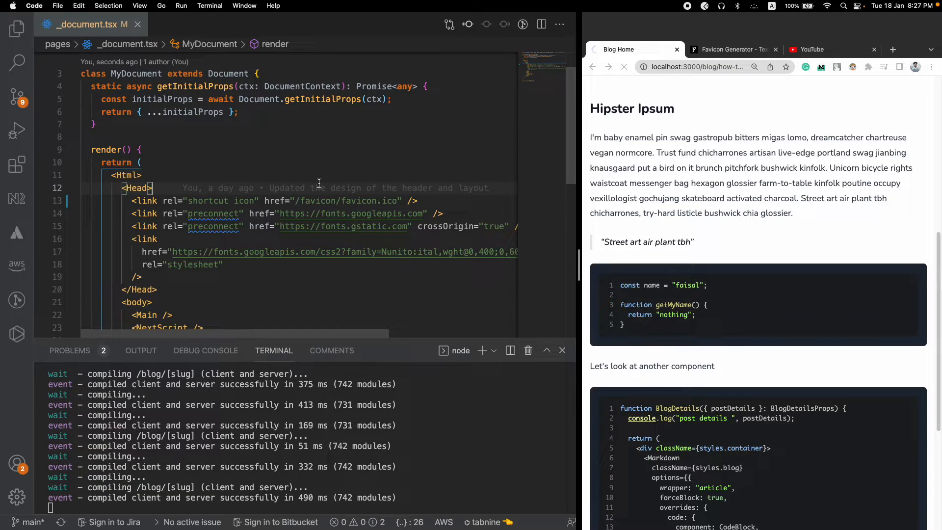
- Check the favicon generator tab, then reload the Blog Home tab so it shows the F favicon
{"action": "left_click", "coordinate": [812, 123]}
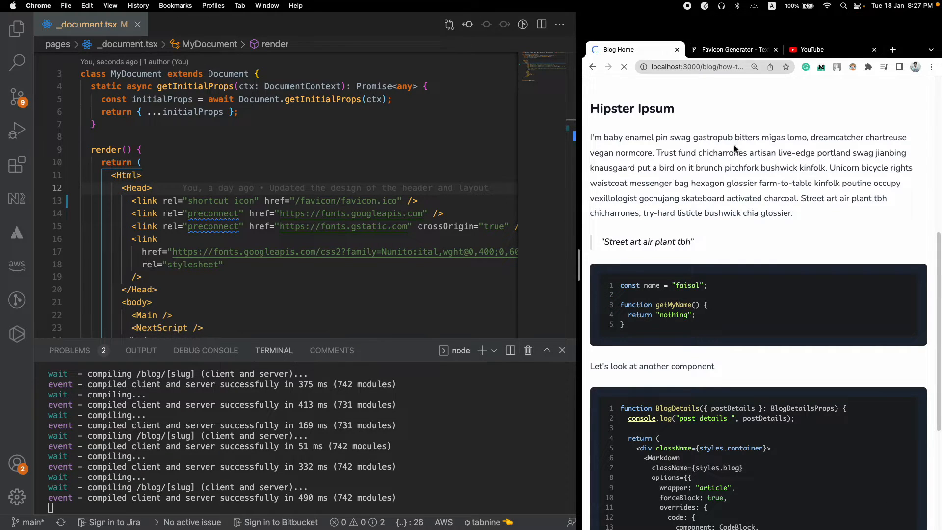
{"action": "left_click", "coordinate": [711, 49]}
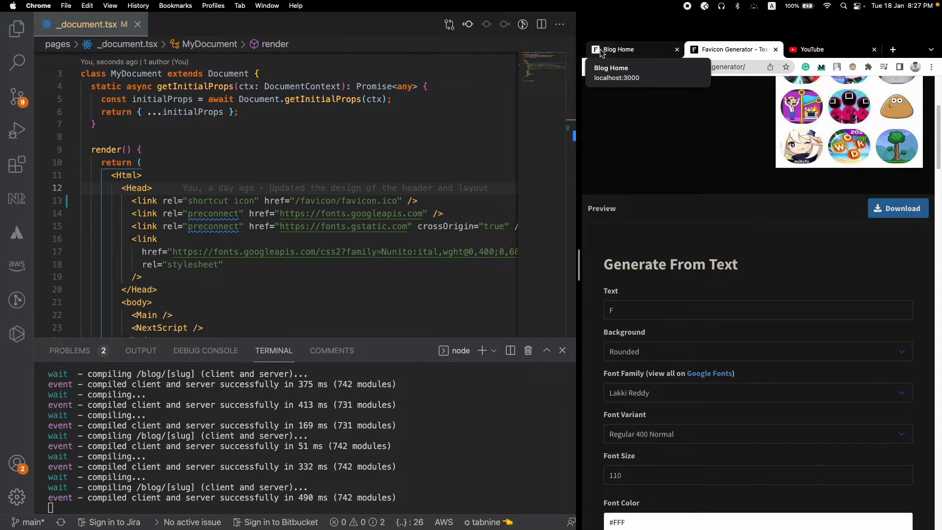
{"action": "left_click", "coordinate": [184, 177]}
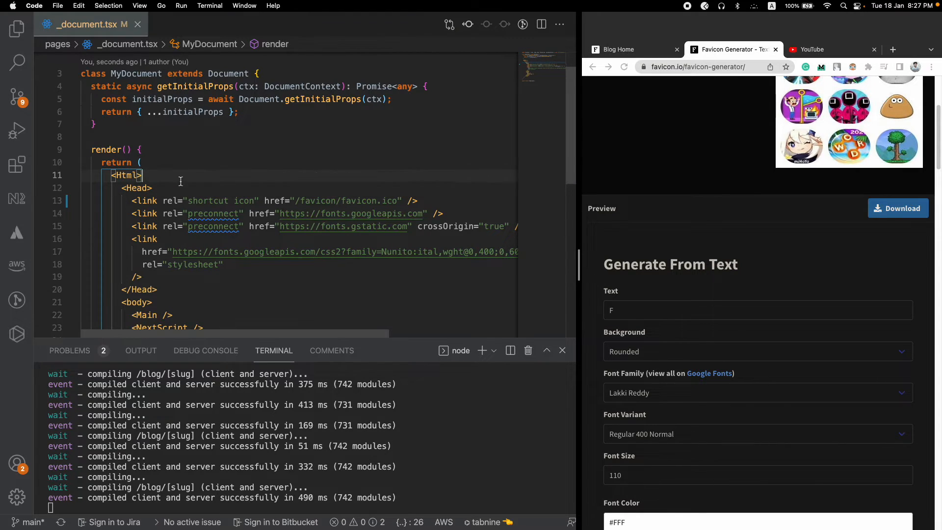
{"action": "left_click", "coordinate": [618, 50]}
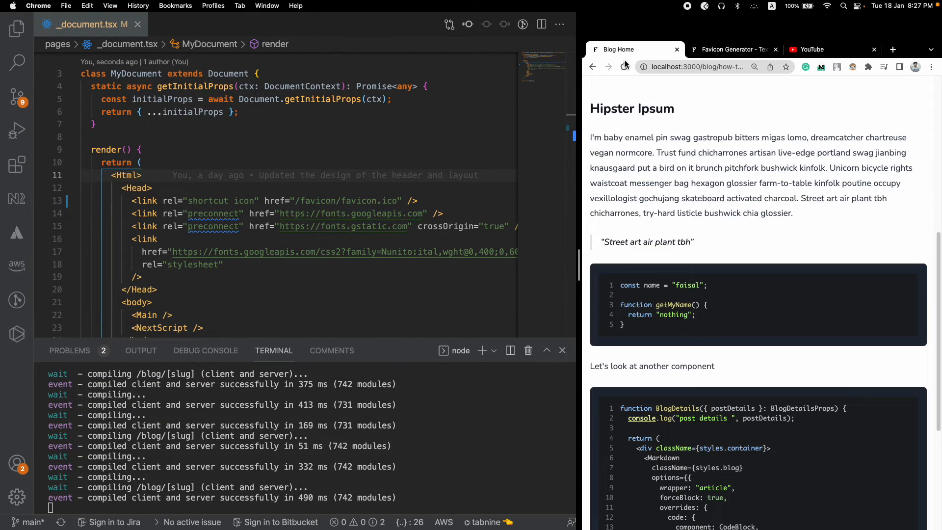
{"action": "left_click", "coordinate": [624, 67]}
{"action": "left_click", "coordinate": [146, 191]}
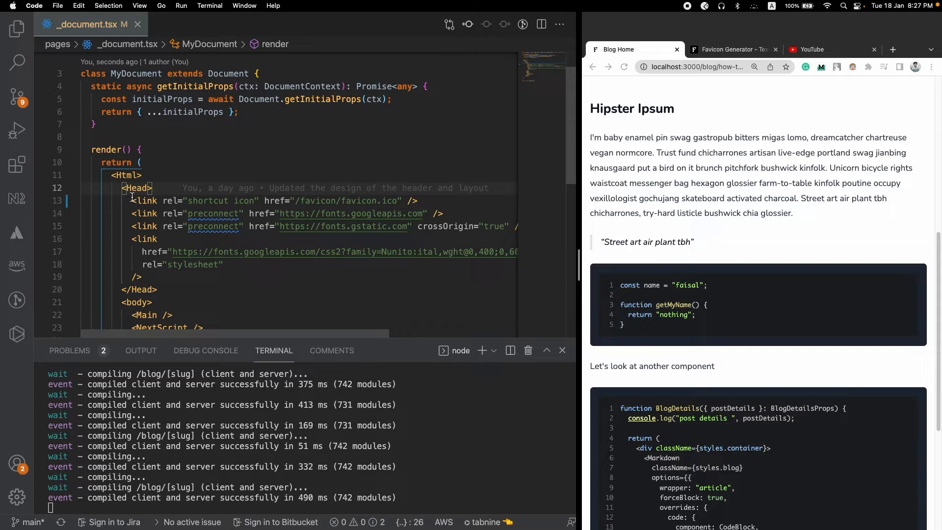
{"action": "scroll", "coordinate": [126, 193], "scroll_direction": "down", "scroll_amount": 3}
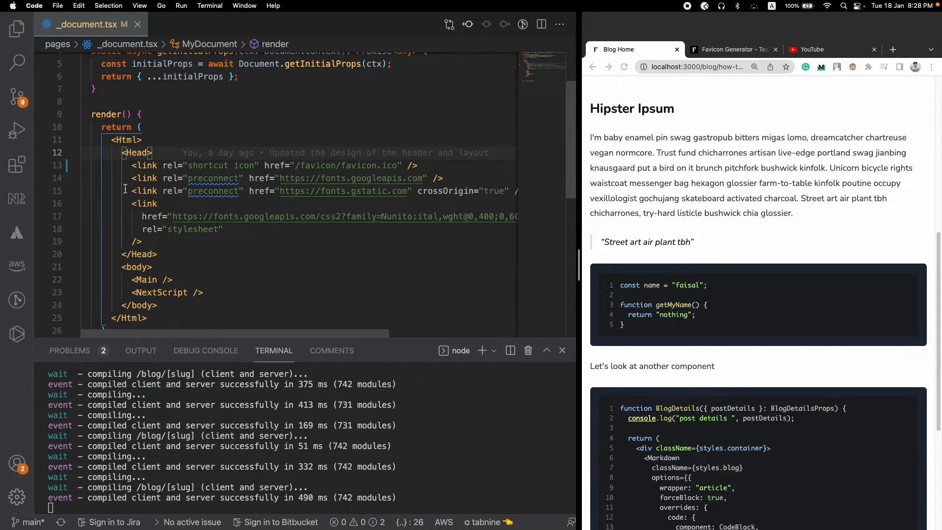
- Highlight the /favicon/favicon.ico href path and expand public in the Explorer to compare the folder
{"action": "left_click", "coordinate": [158, 254]}
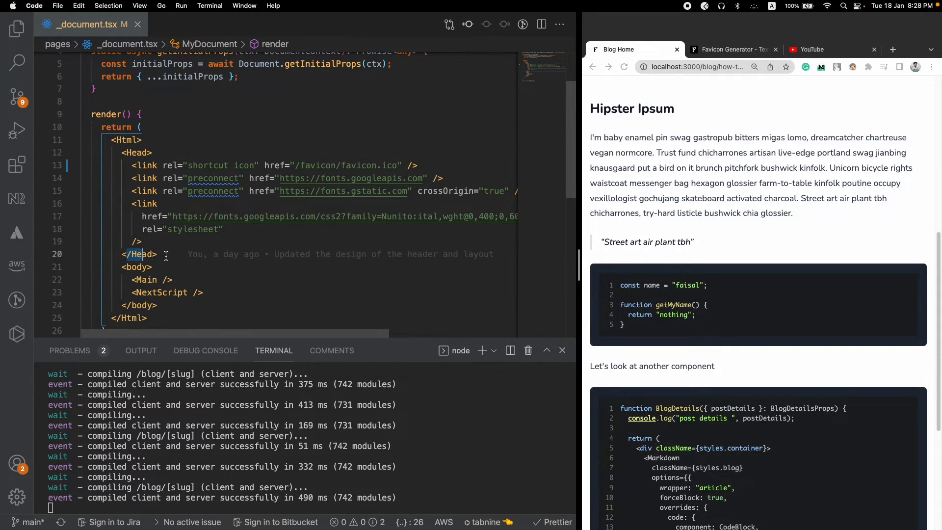
{"action": "left_click", "coordinate": [428, 156]}
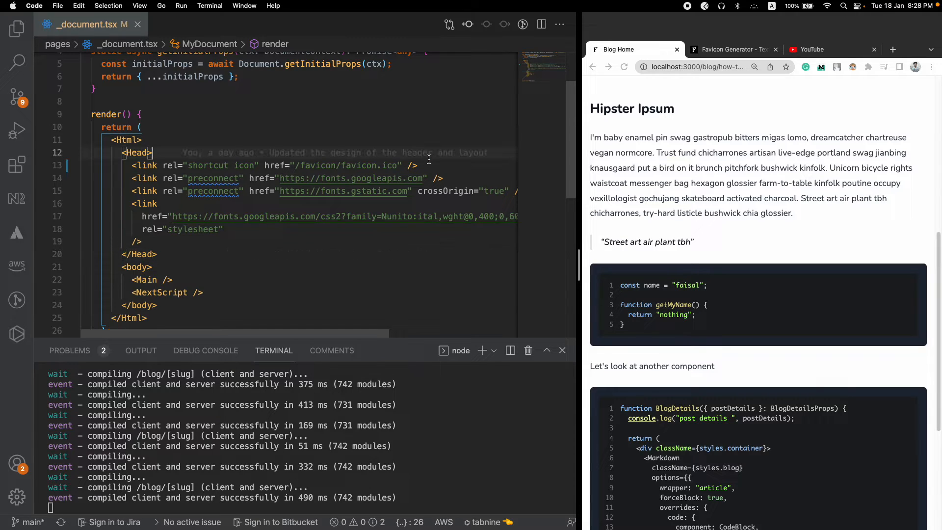
{"action": "left_click", "coordinate": [428, 165]}
{"action": "key", "text": "Return"}
{"action": "key", "text": "Return"}
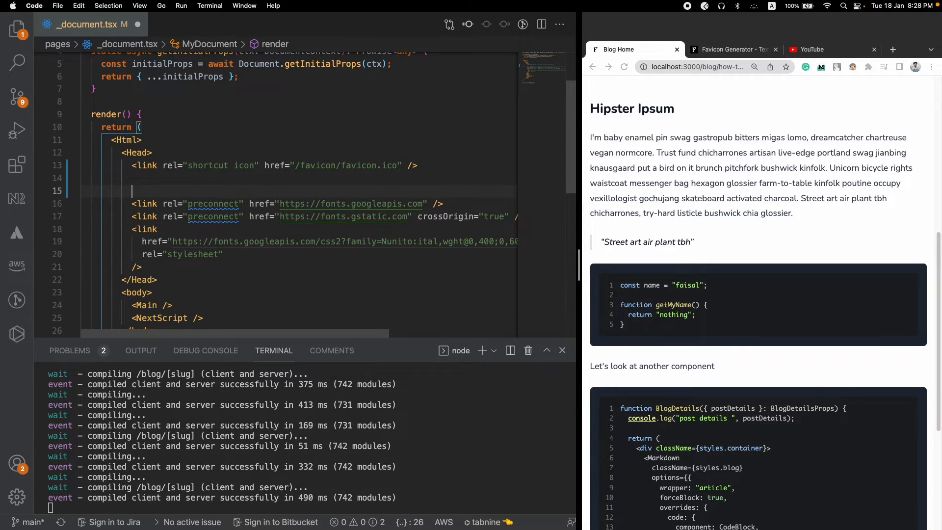
{"action": "double_click", "coordinate": [273, 166]}
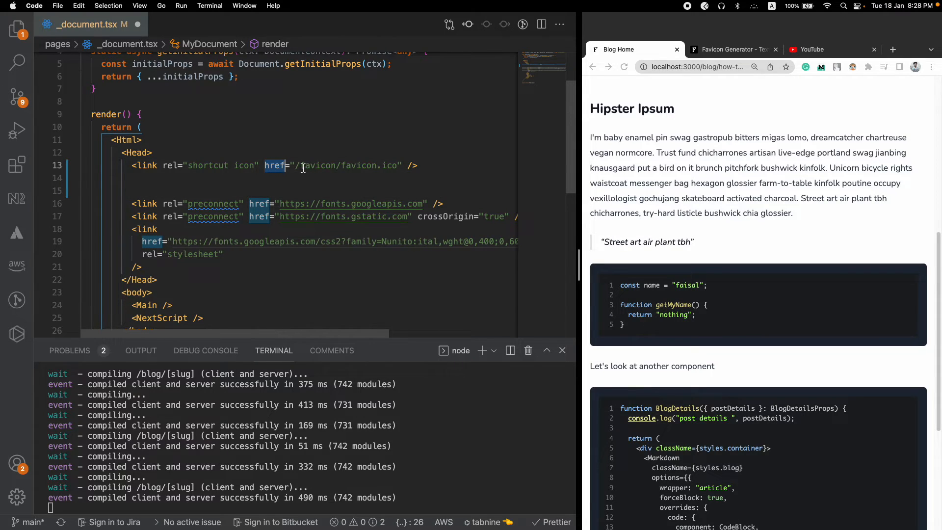
{"action": "left_click_drag", "start_coordinate": [294, 165], "coordinate": [396, 167]}
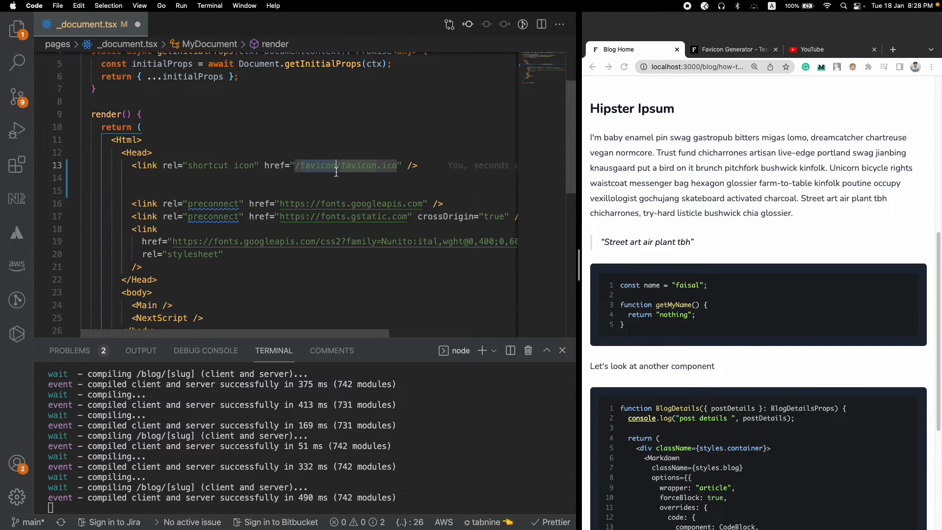
{"action": "left_click", "coordinate": [18, 30]}
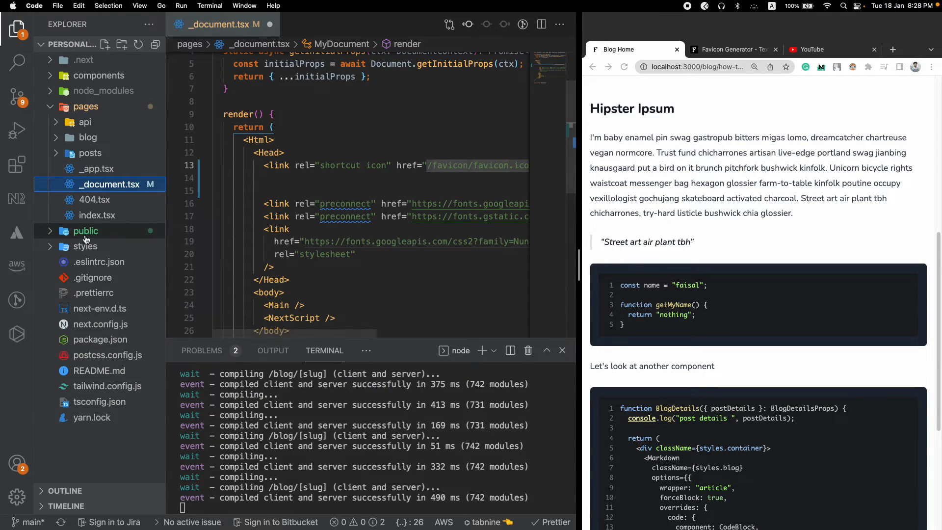
{"action": "left_click", "coordinate": [85, 236]}
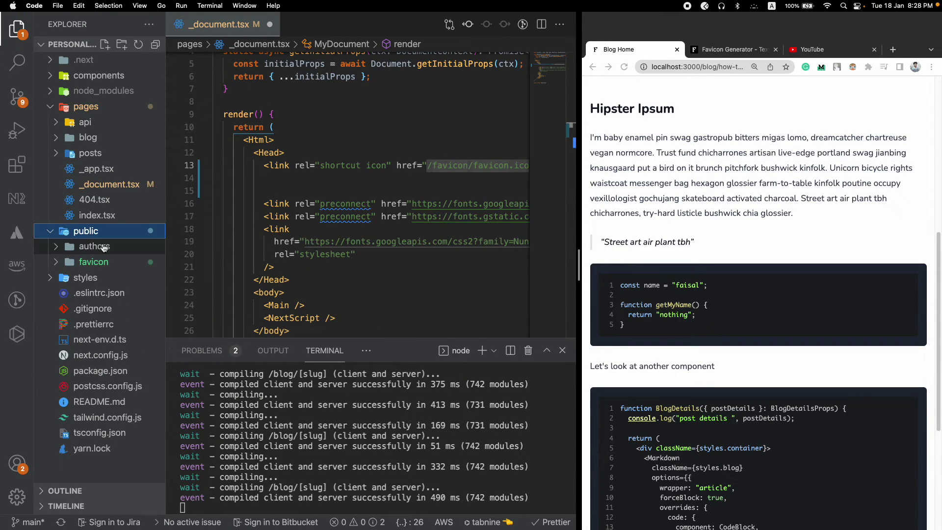
{"action": "double_click", "coordinate": [487, 170]}
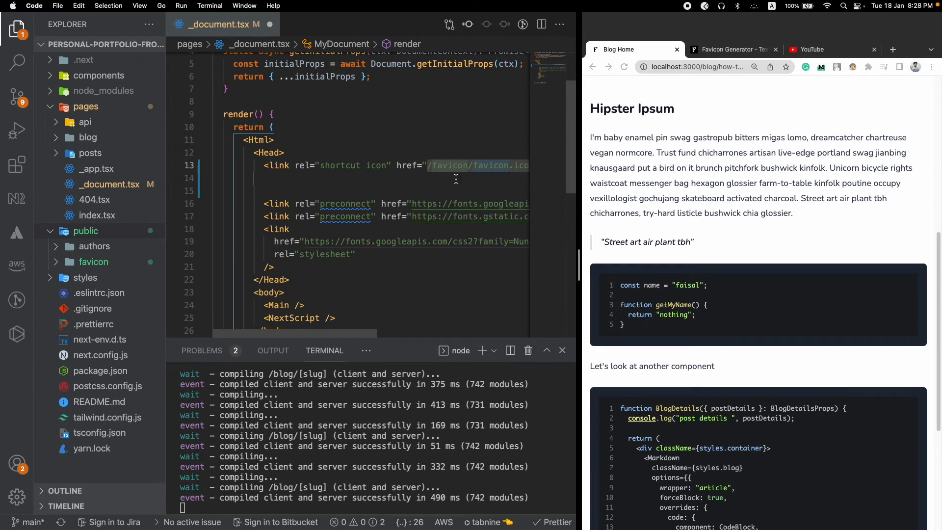
- Remove the added blank lines below the favicon link and save _document.tsx
{"action": "left_click", "coordinate": [369, 181]}
{"action": "key", "text": "Delete"}
{"action": "key", "text": "ctrl+s"}
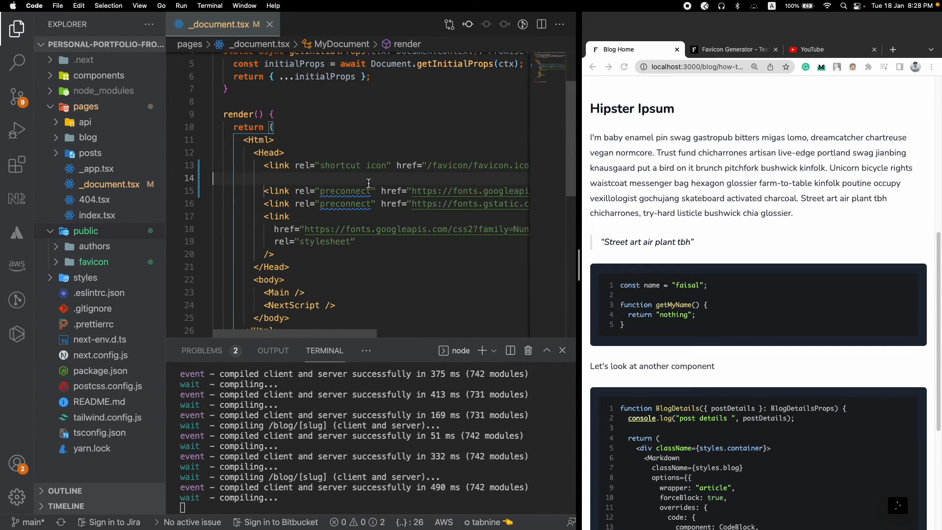
{"action": "key", "text": "BackSpace"}
{"action": "key", "text": "ctrl+s"}
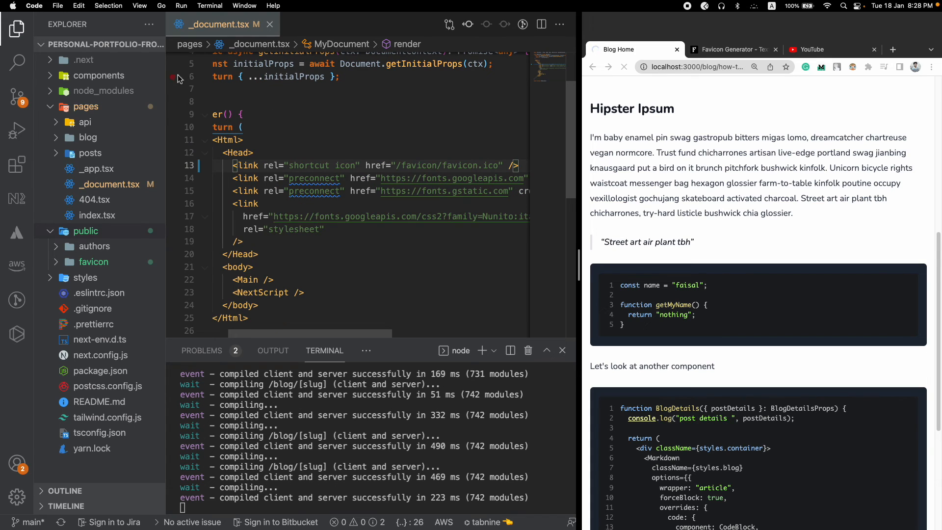
{"action": "left_click_drag", "start_coordinate": [167, 106], "coordinate": [155, 106]}
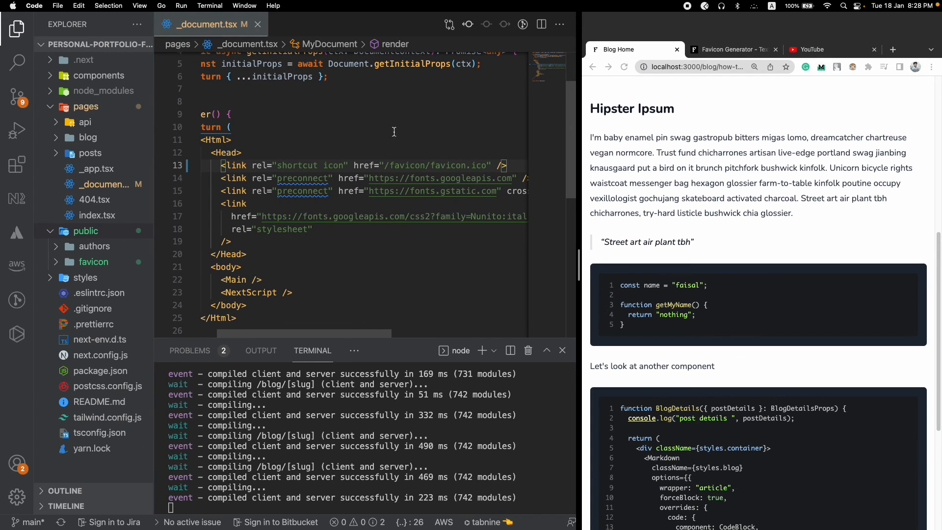